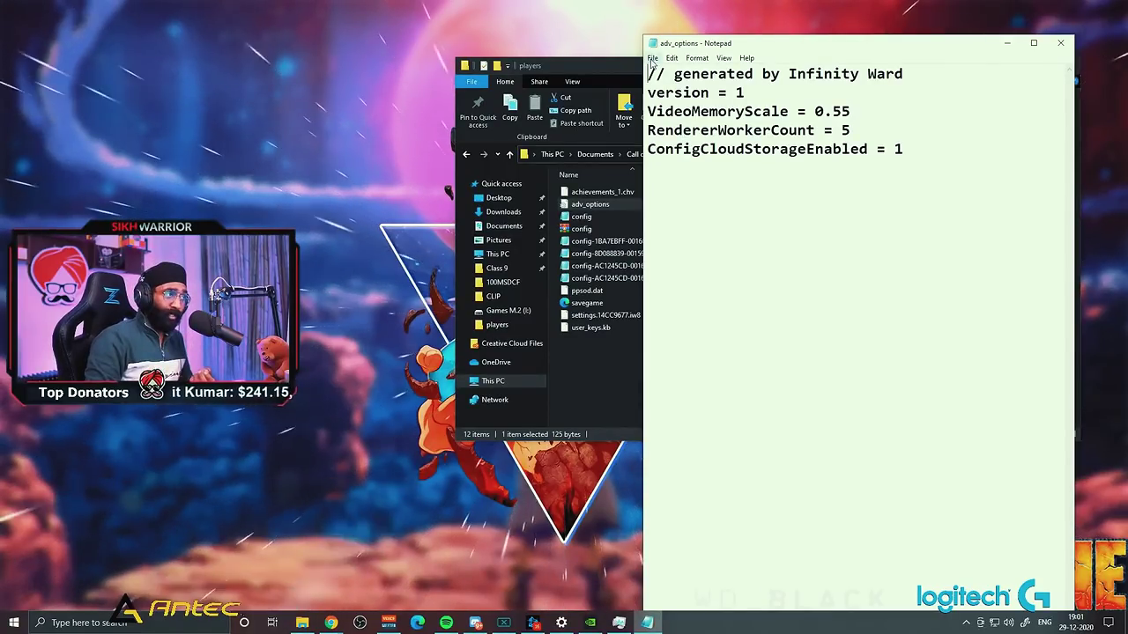
Step: Save the adv_options configuration file and close it
click(652, 58)
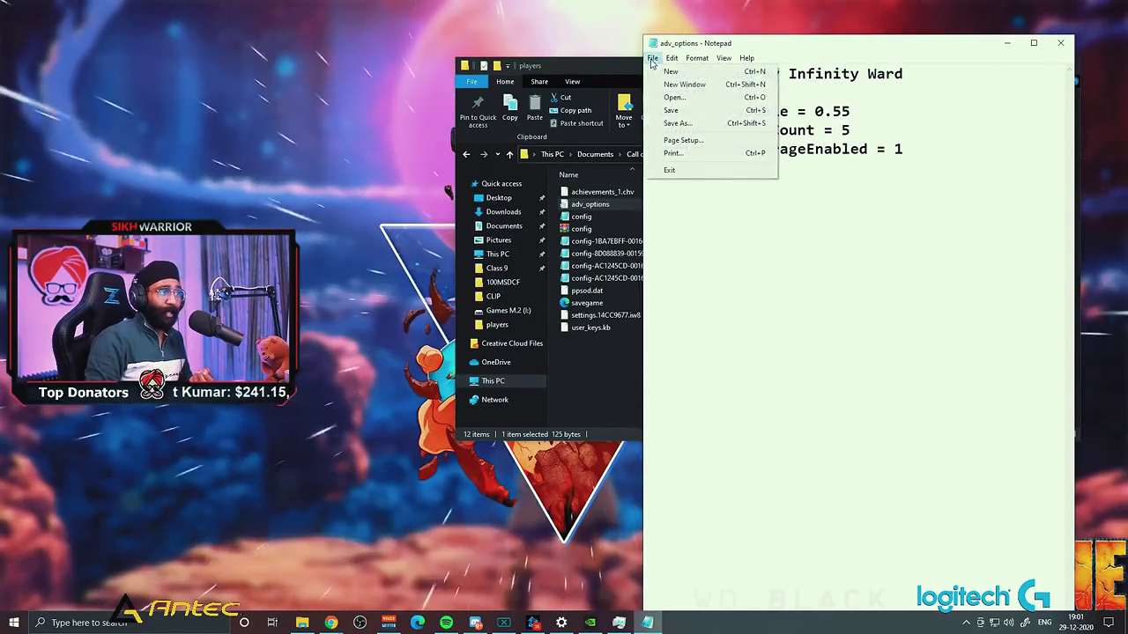
click(670, 111)
click(1060, 42)
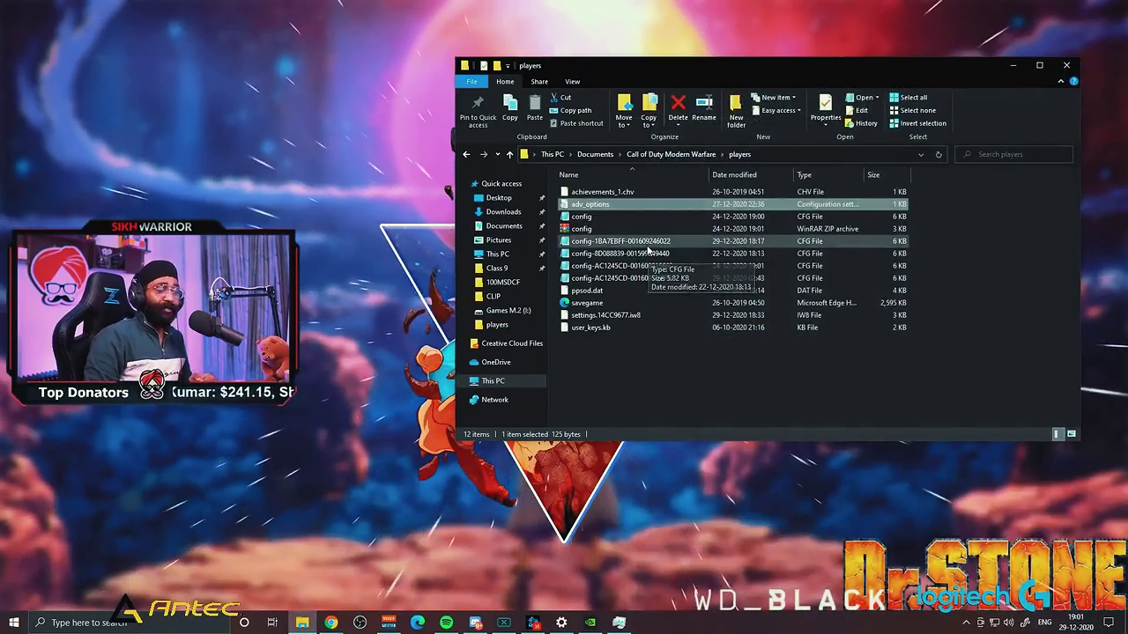
Step: Open the adv_options file's properties and check its Read-only attribute
right_click(590, 206)
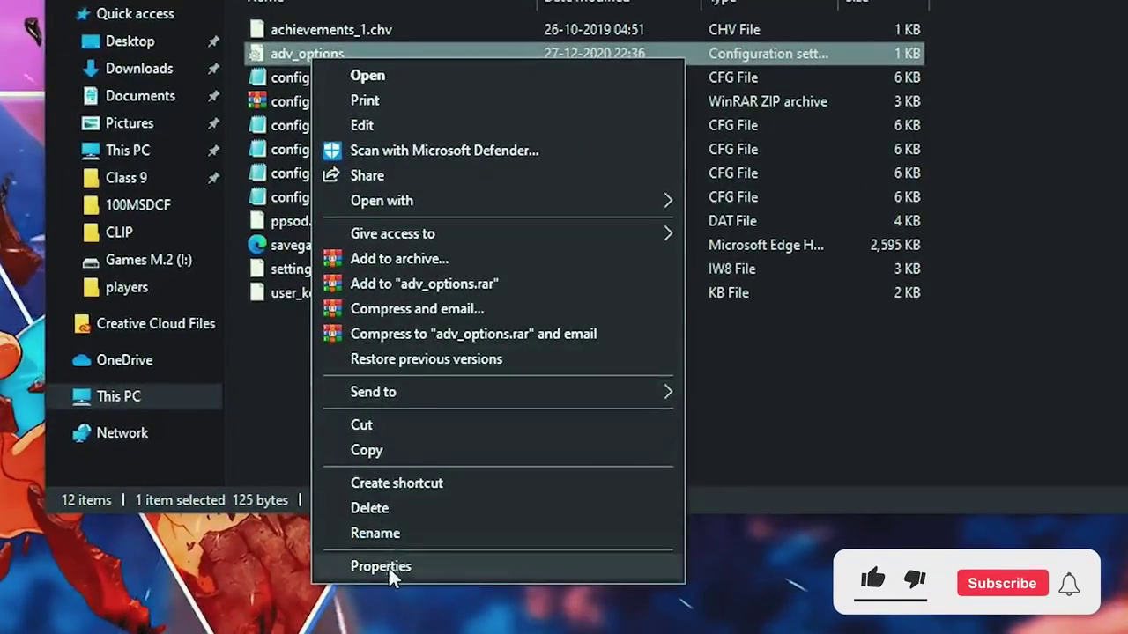
click(381, 567)
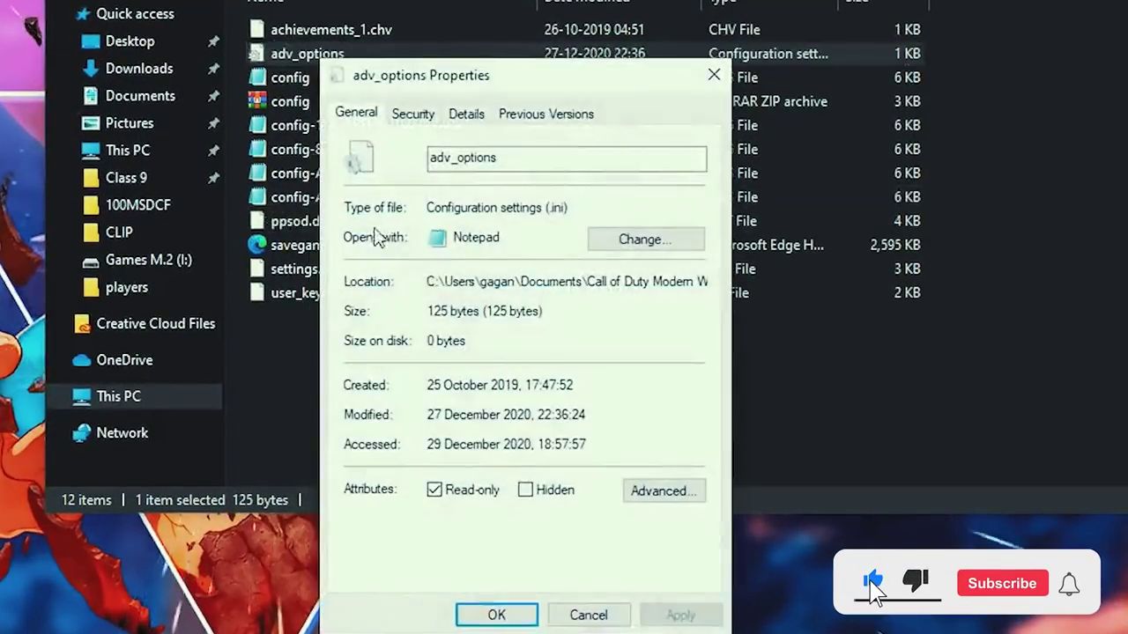
click(456, 491)
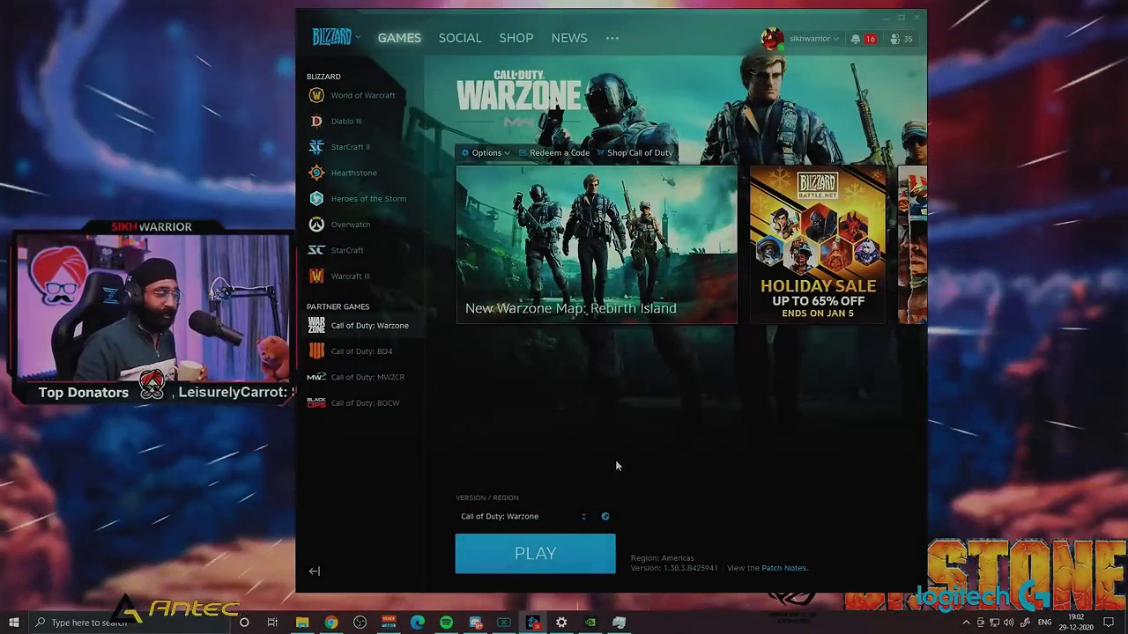
Step: Launch Call of Duty: Warzone and allow it to make changes to the device
click(522, 549)
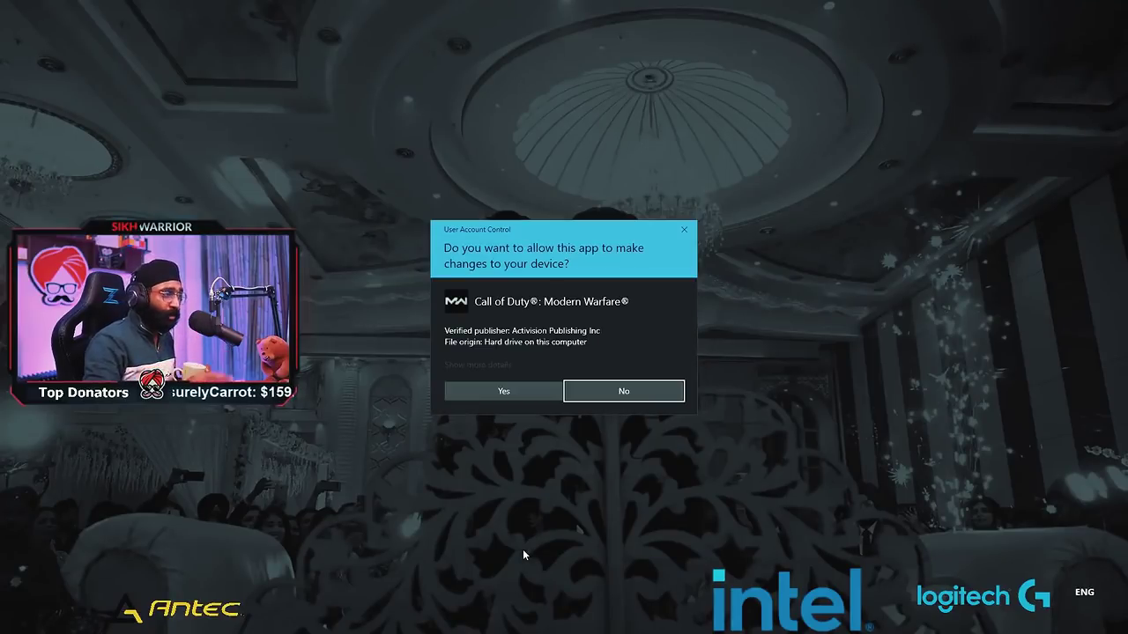
click(503, 393)
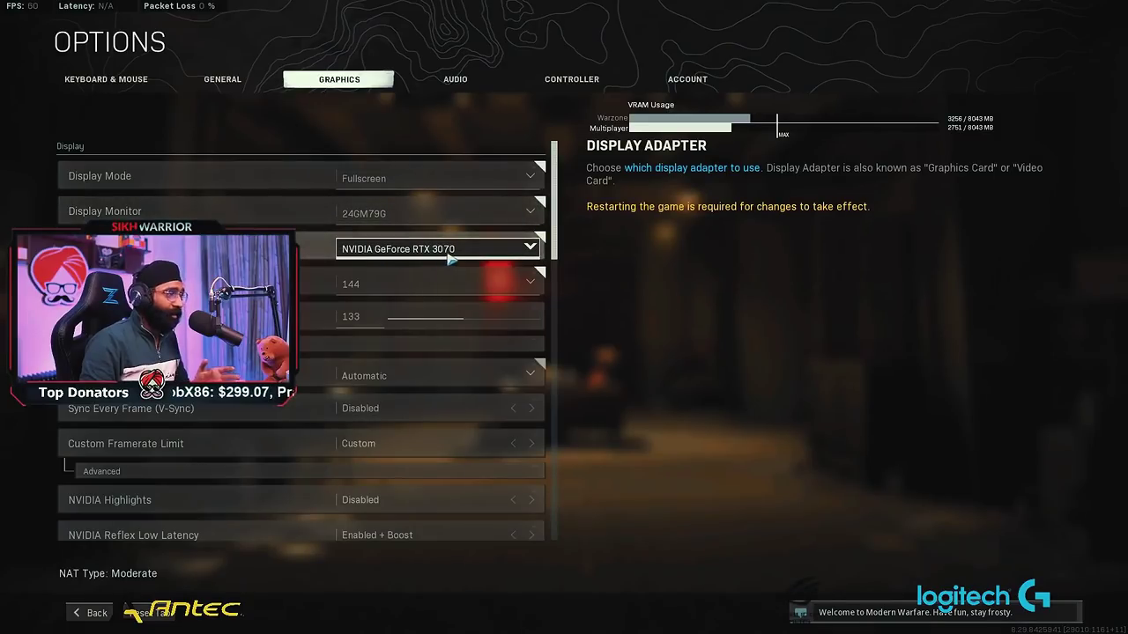
Step: Review the game's display settings, including screen refresh rate, render resolution, aspect ratio and the gameplay custom framerate limit
click(381, 291)
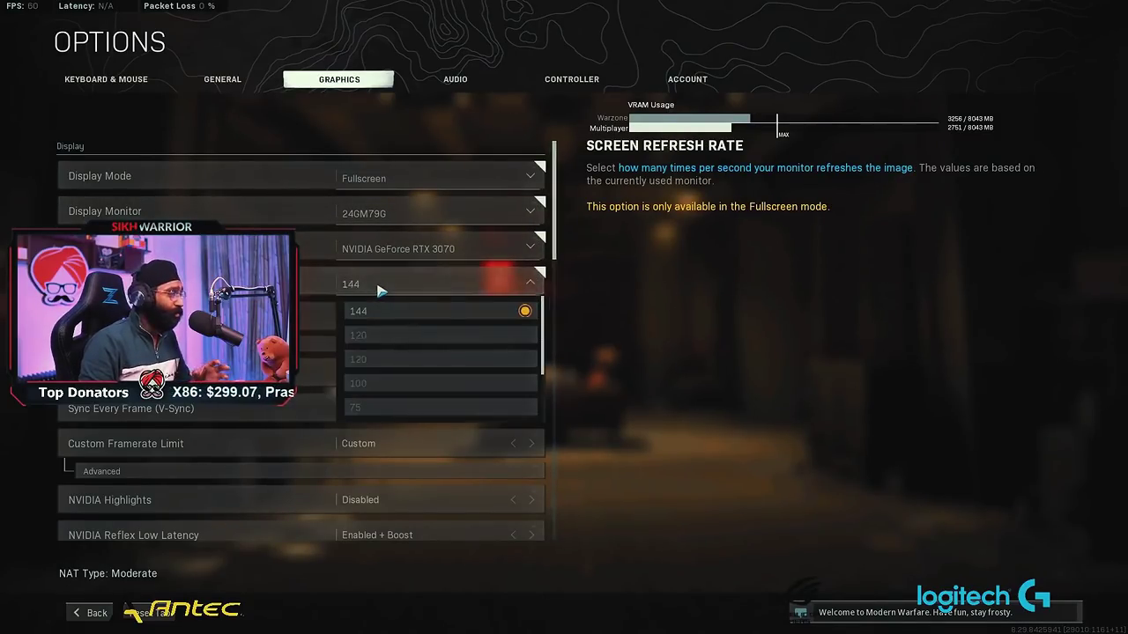
click(447, 287)
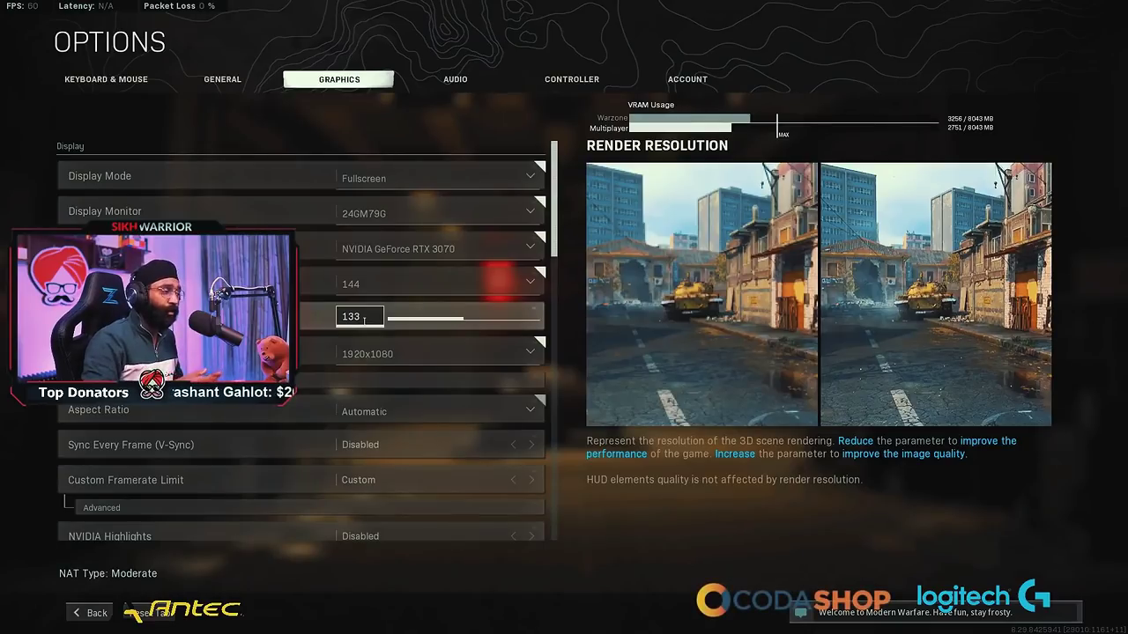
key(Down)
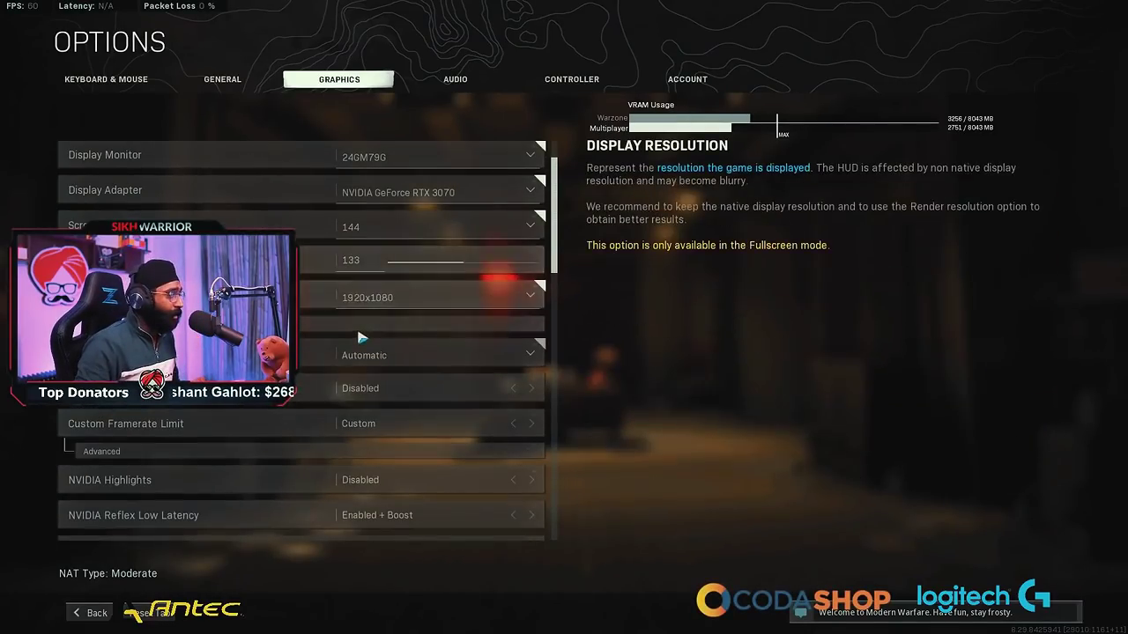
key(Down)
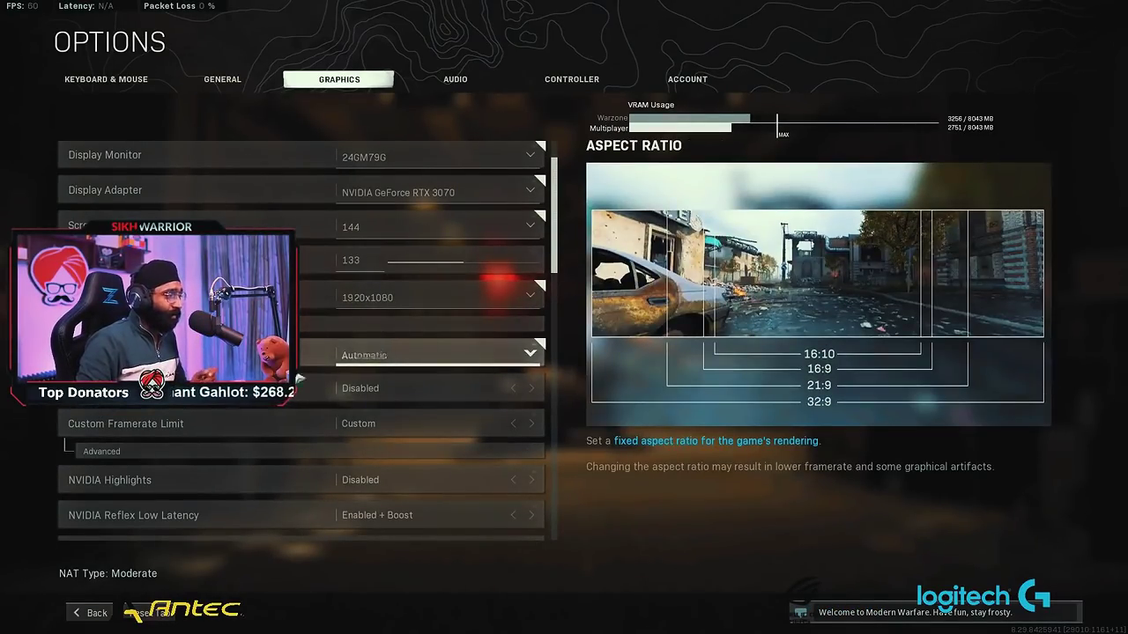
scroll(299, 377, down, 3)
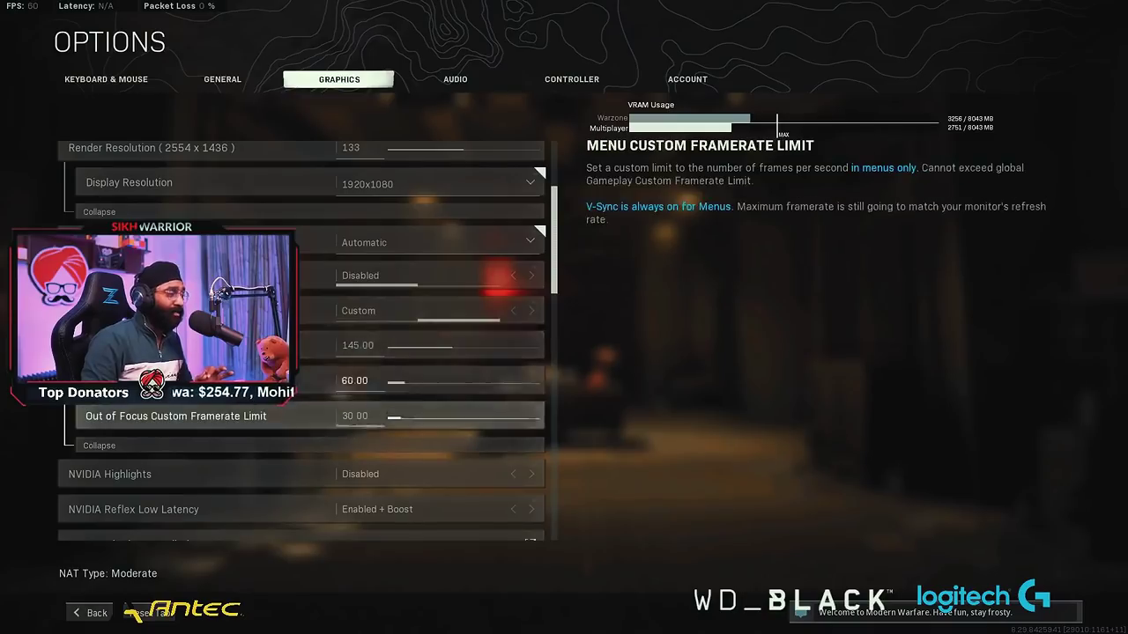
click(363, 347)
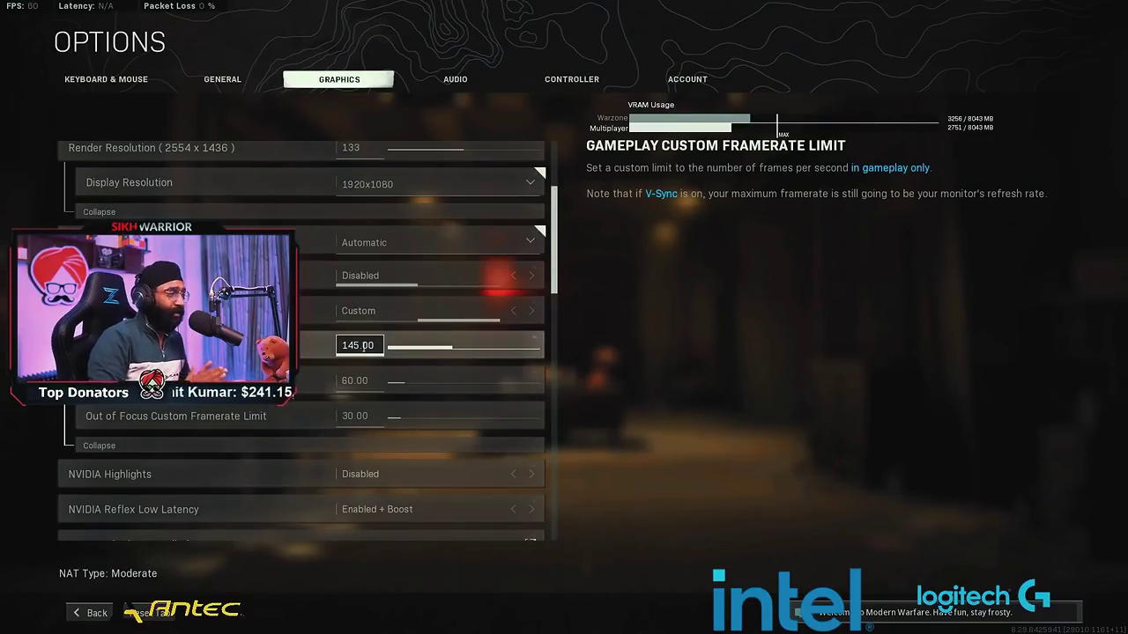
Step: Review the remaining graphics settings, from NVIDIA Reflex Low Latency through textures and shadows to the post-processing effects
scroll(363, 348, down, 3)
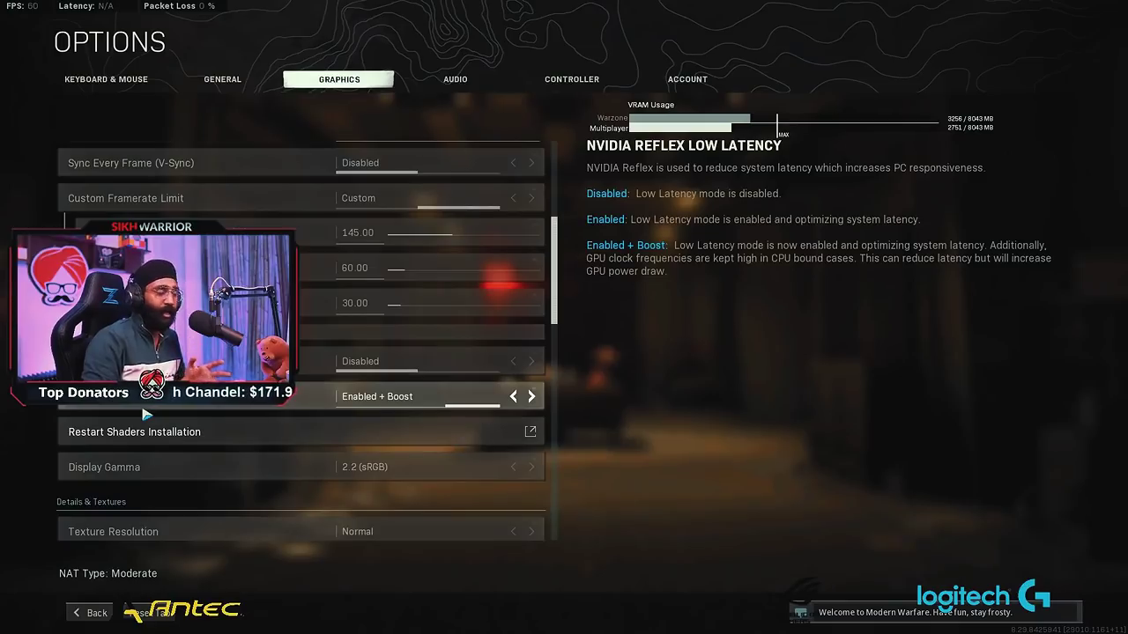
scroll(146, 405, down, 5)
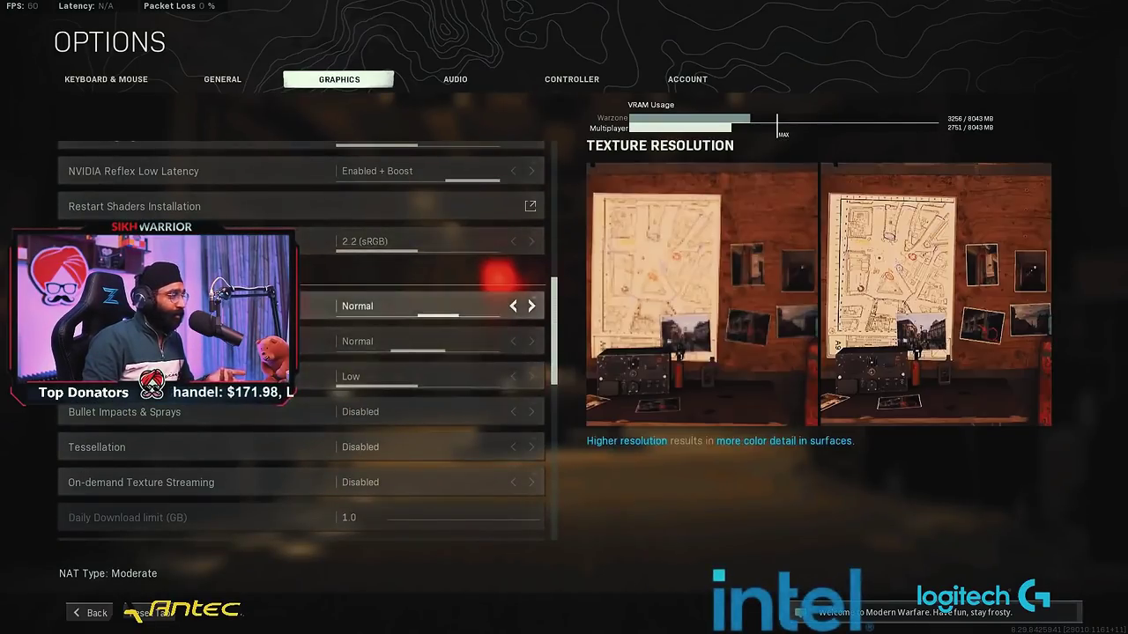
scroll(304, 313, down, 3)
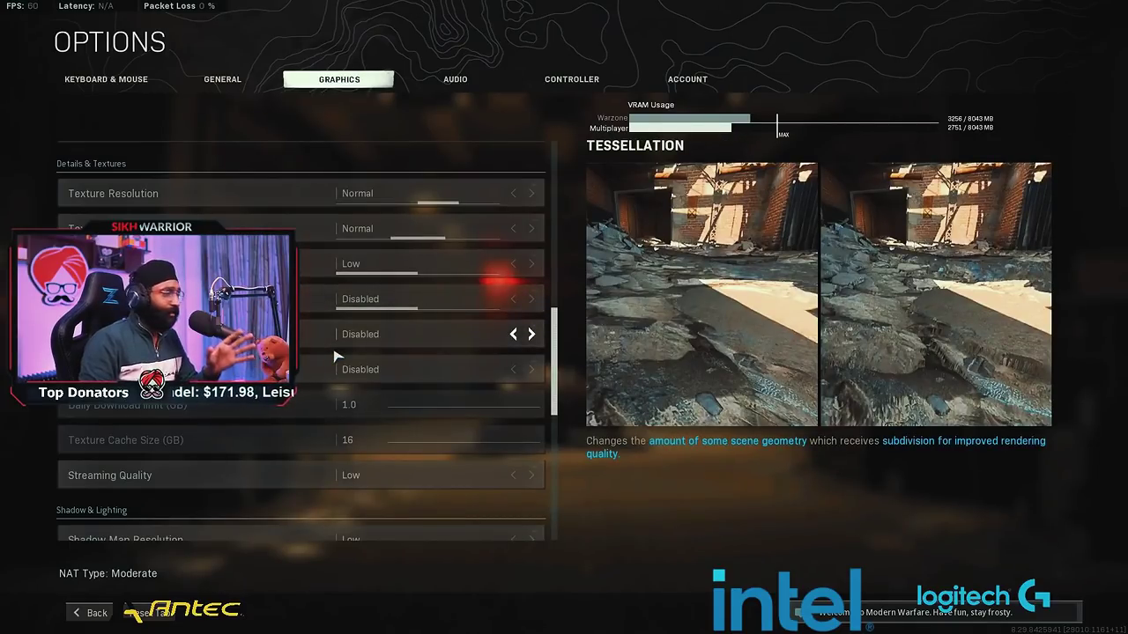
scroll(396, 354, down, 2)
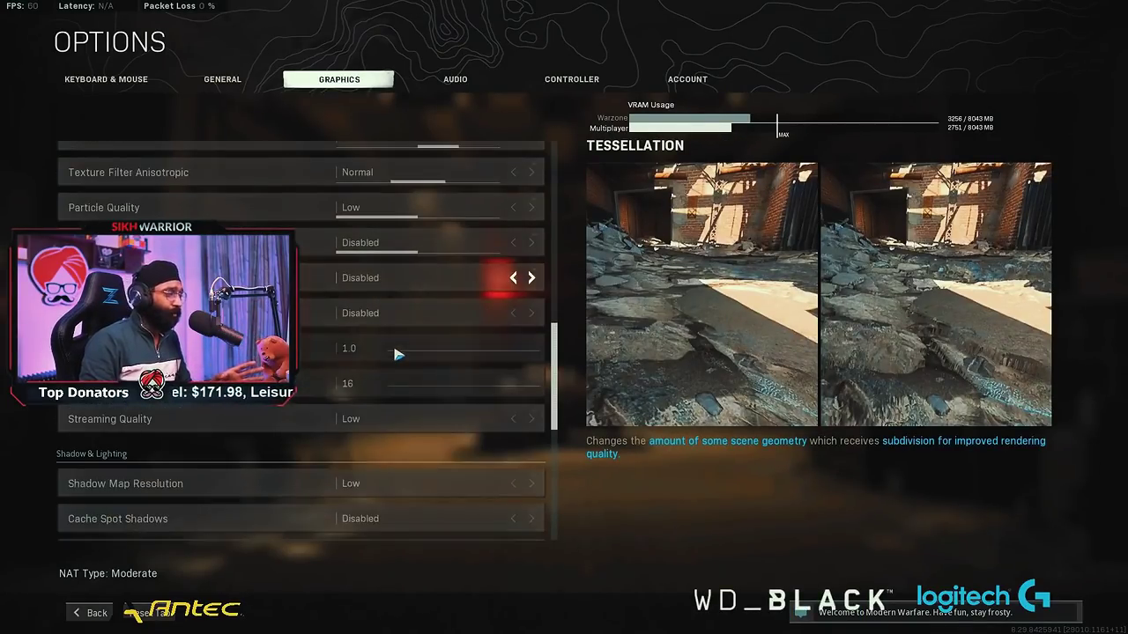
scroll(397, 354, down, 3)
scroll(397, 354, down, 8)
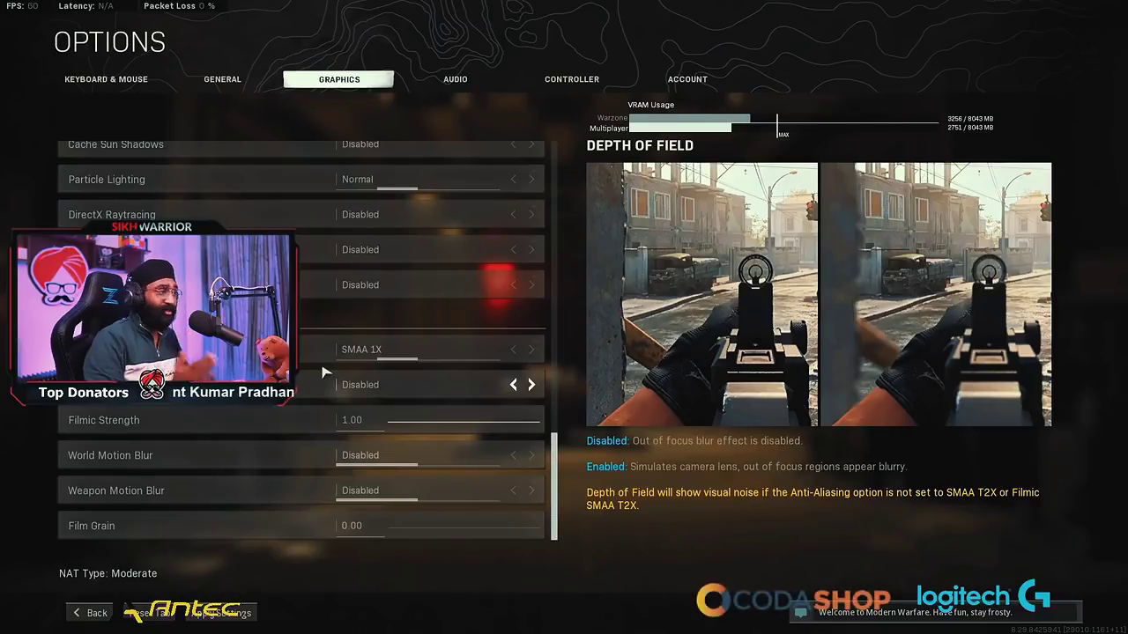
Step: Discard the unsaved graphics changes and review the general options, including the mini map shape
click(228, 81)
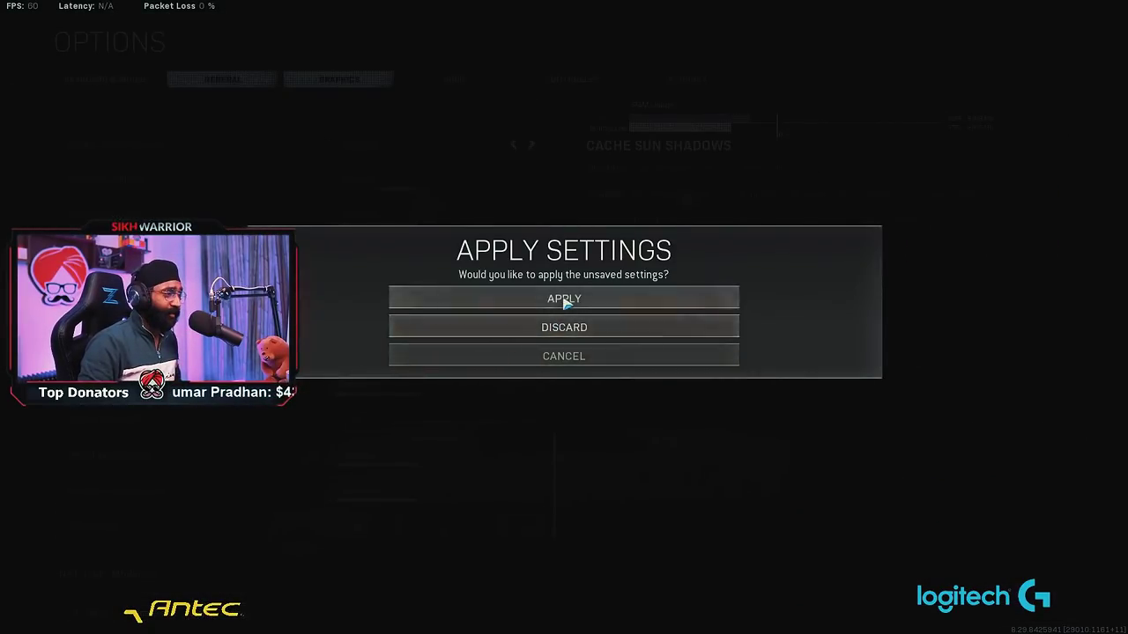
click(574, 333)
scroll(348, 352, down, 8)
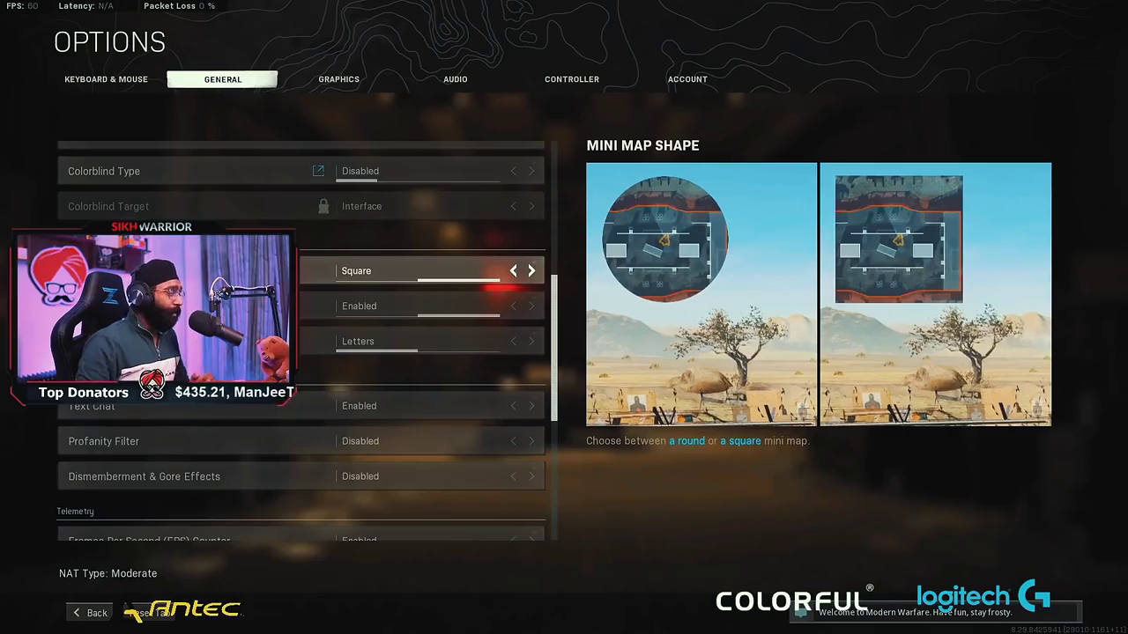
key(Escape)
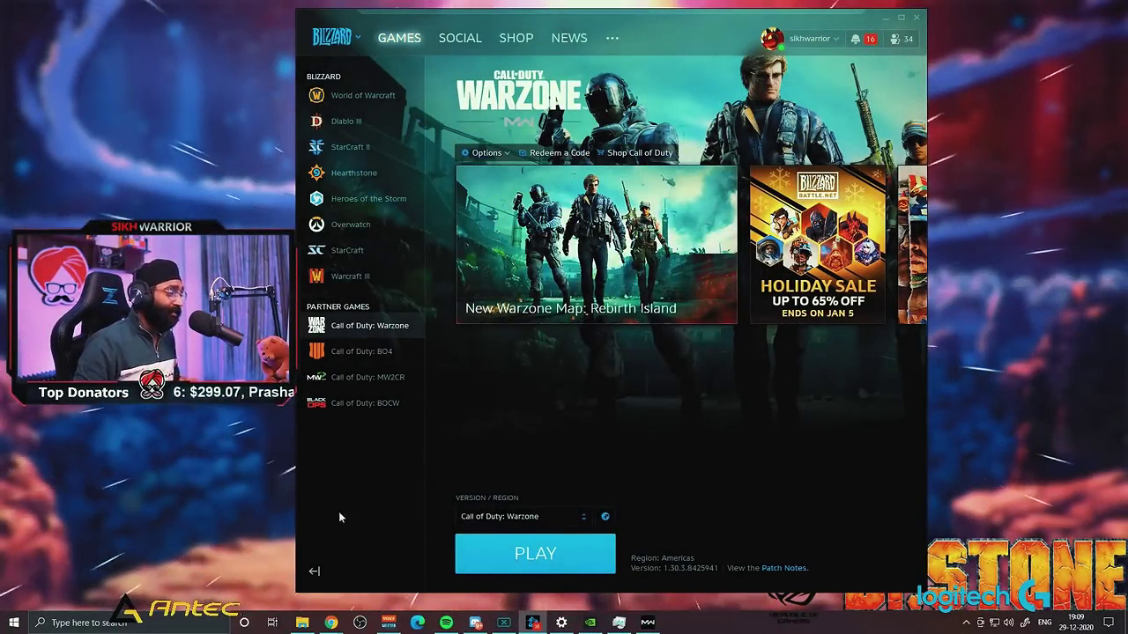
Step: Return to the players folder and check the Read-only attribute in the config CFG file's properties, leaving without changes
click(302, 623)
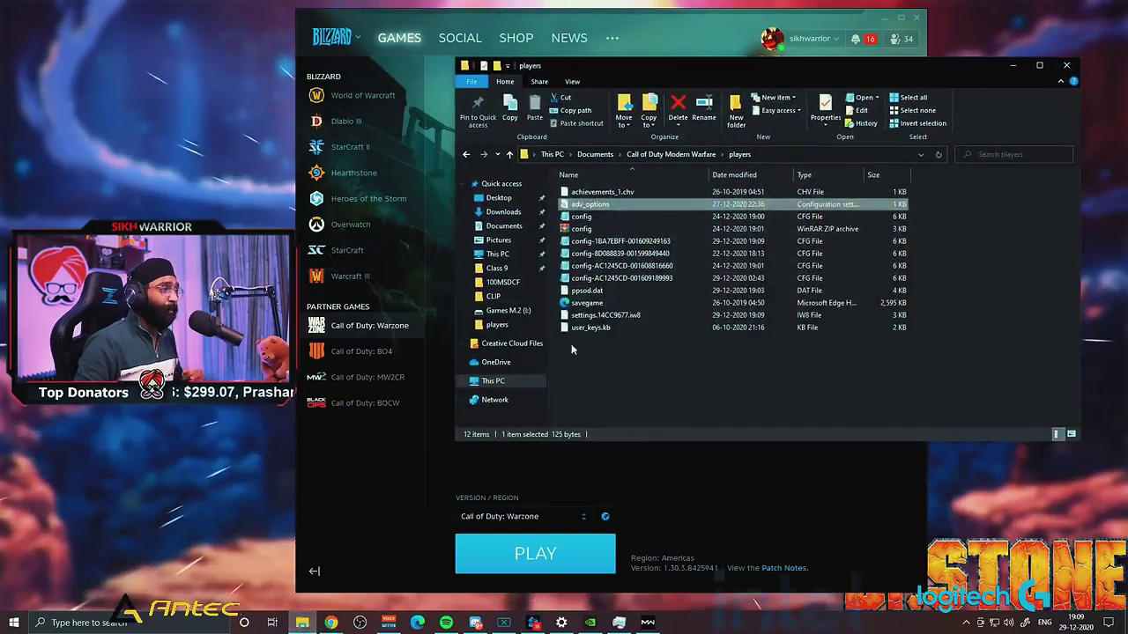
click(608, 241)
click(604, 265)
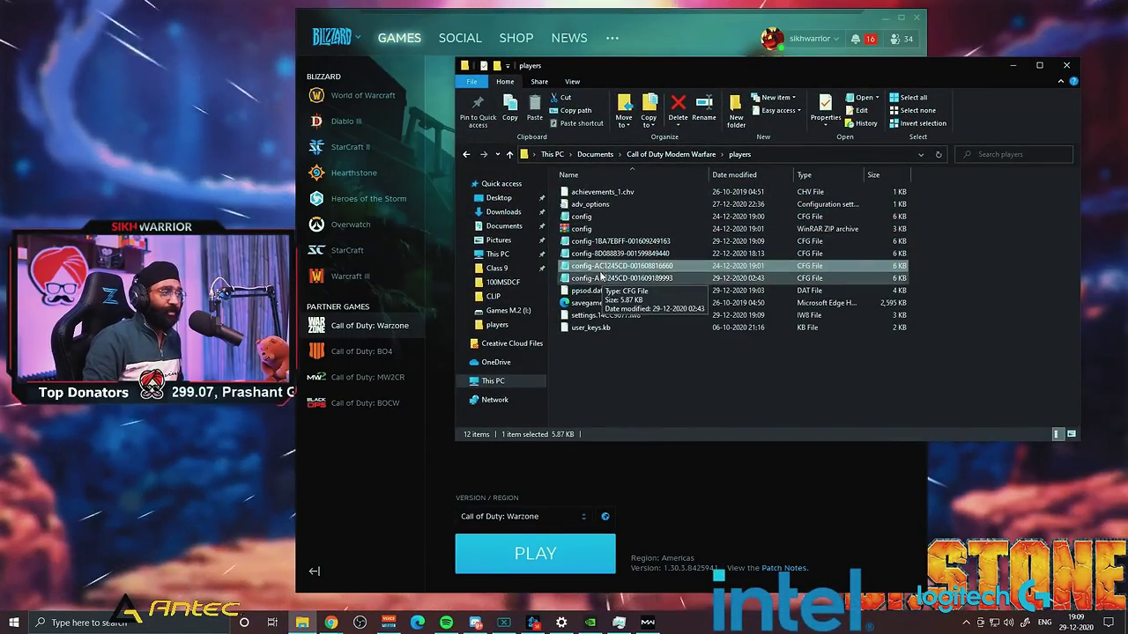
right_click(596, 220)
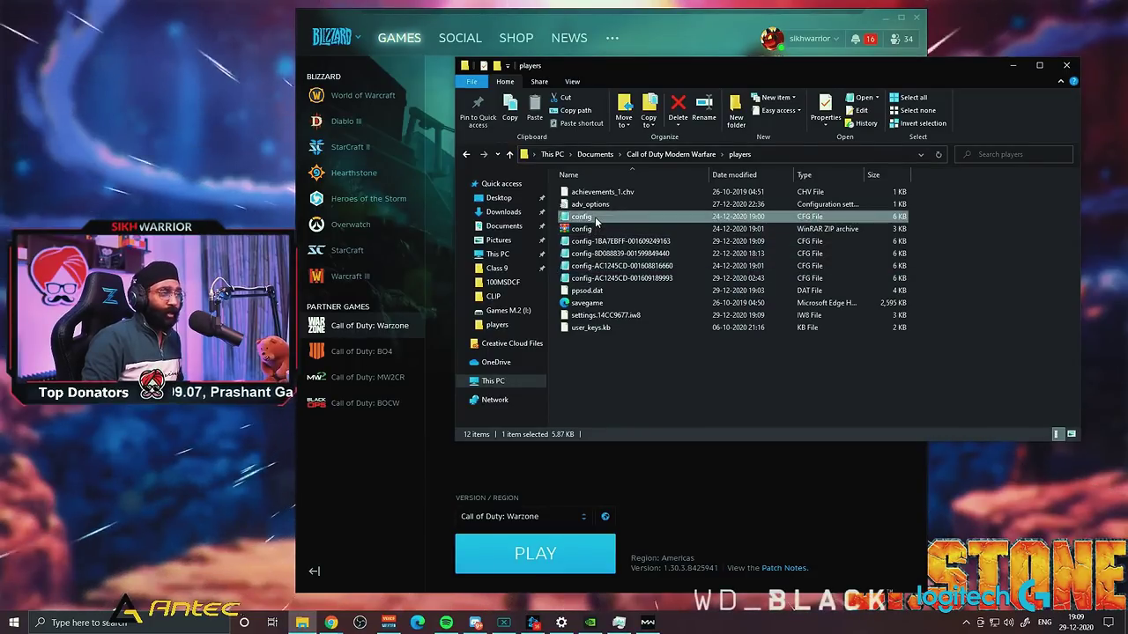
click(634, 467)
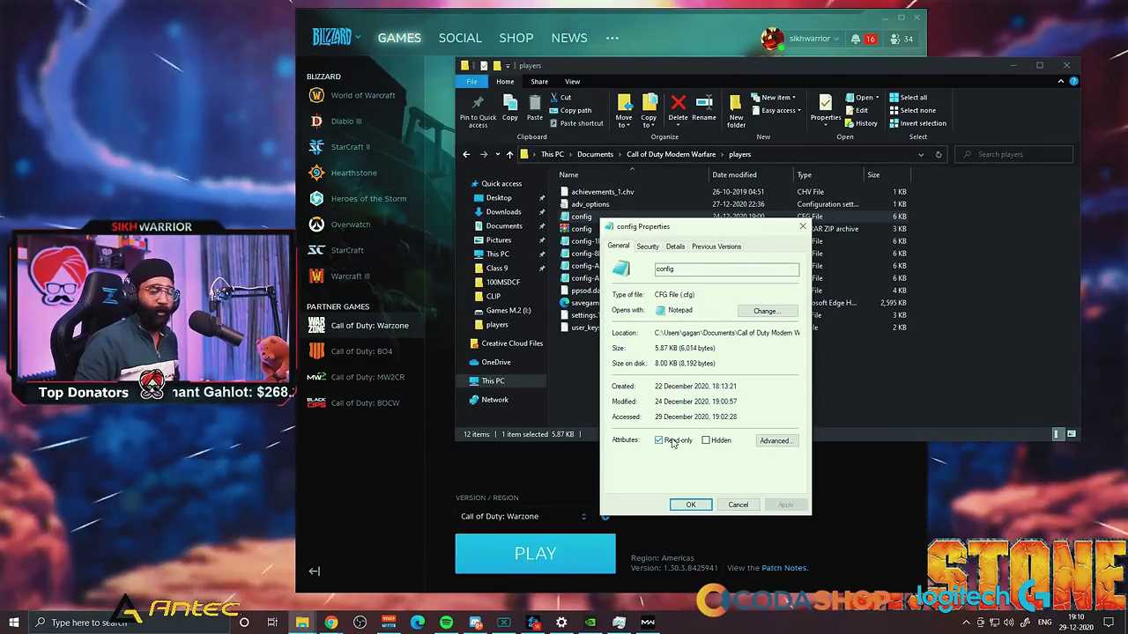
click(738, 505)
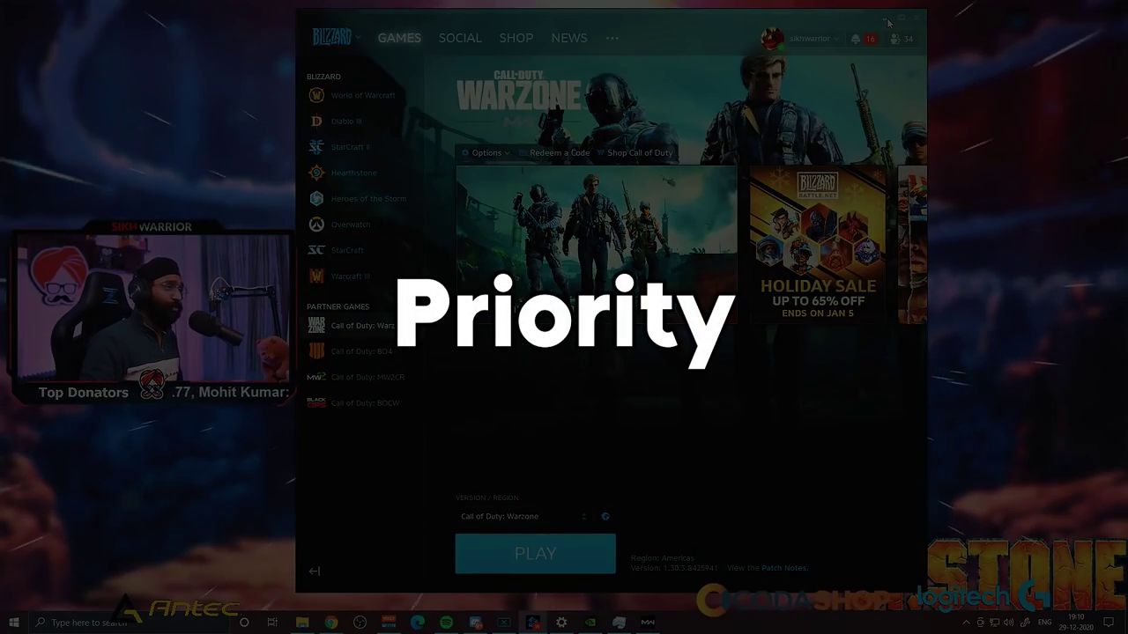
Step: Minimize the game launcher, open Task Manager and go to the details of the Call of Duty: Modern Warfare process
click(886, 18)
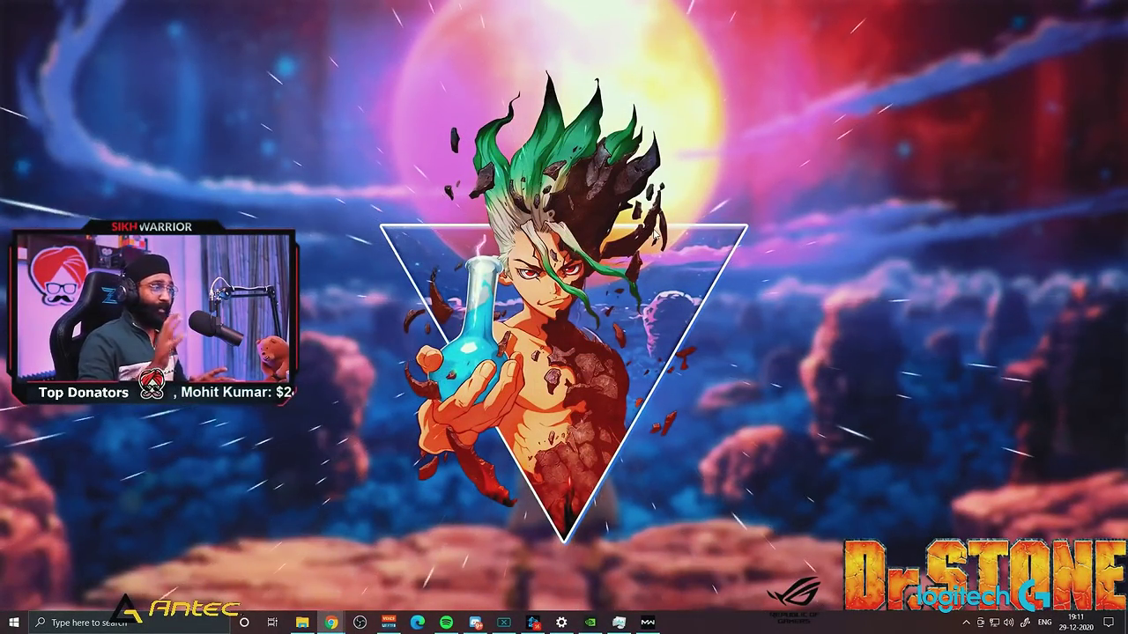
key(ctrl+shift+Escape)
click(497, 172)
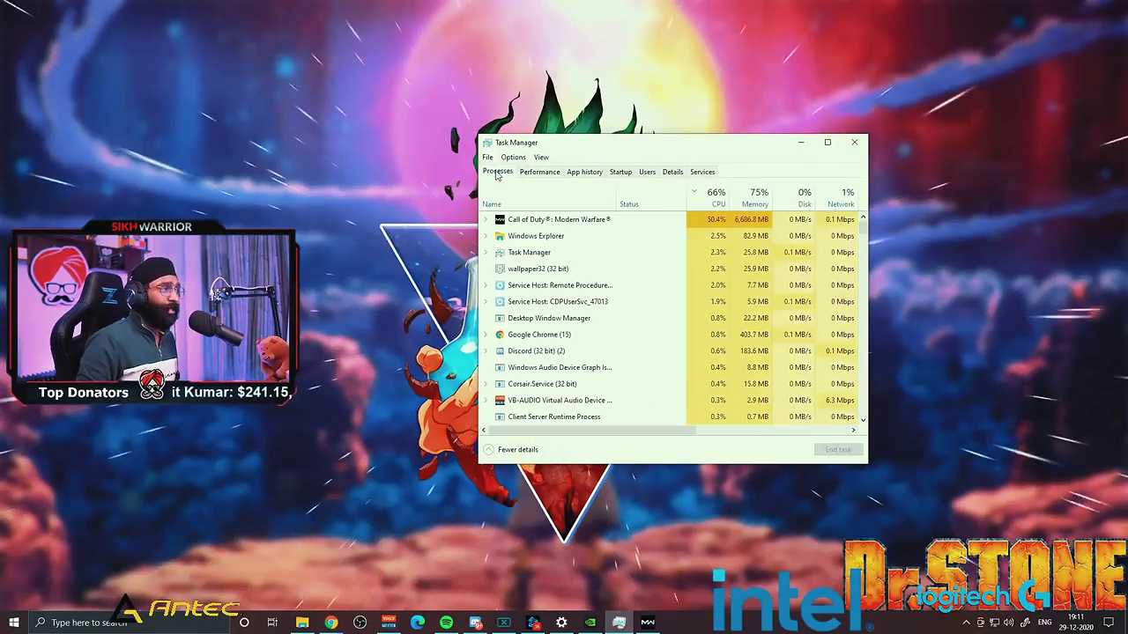
click(557, 221)
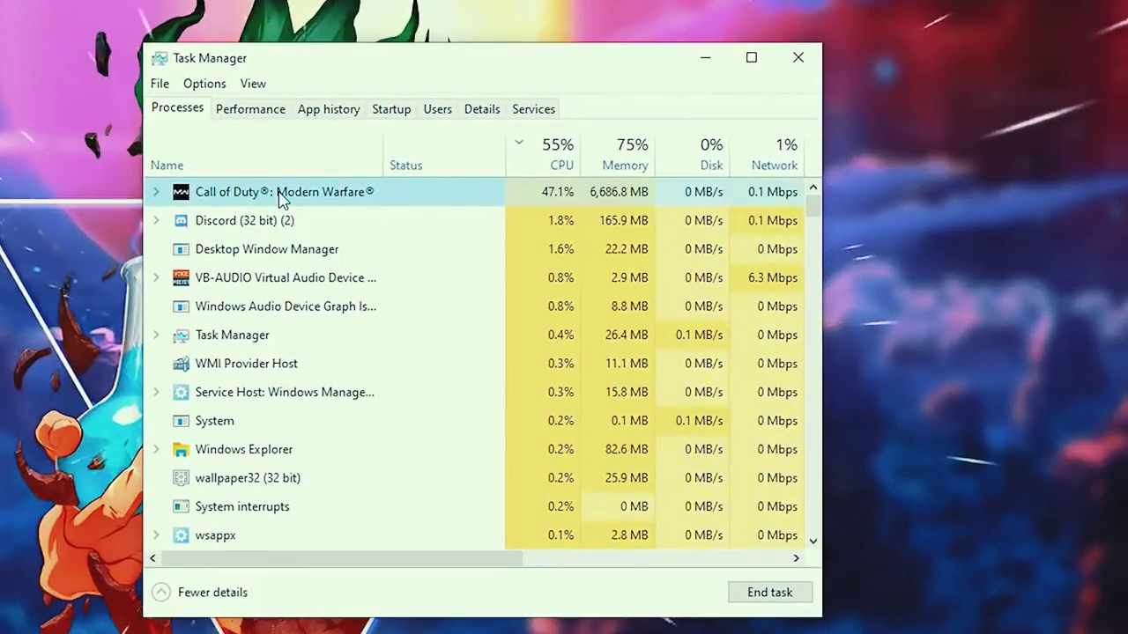
right_click(280, 196)
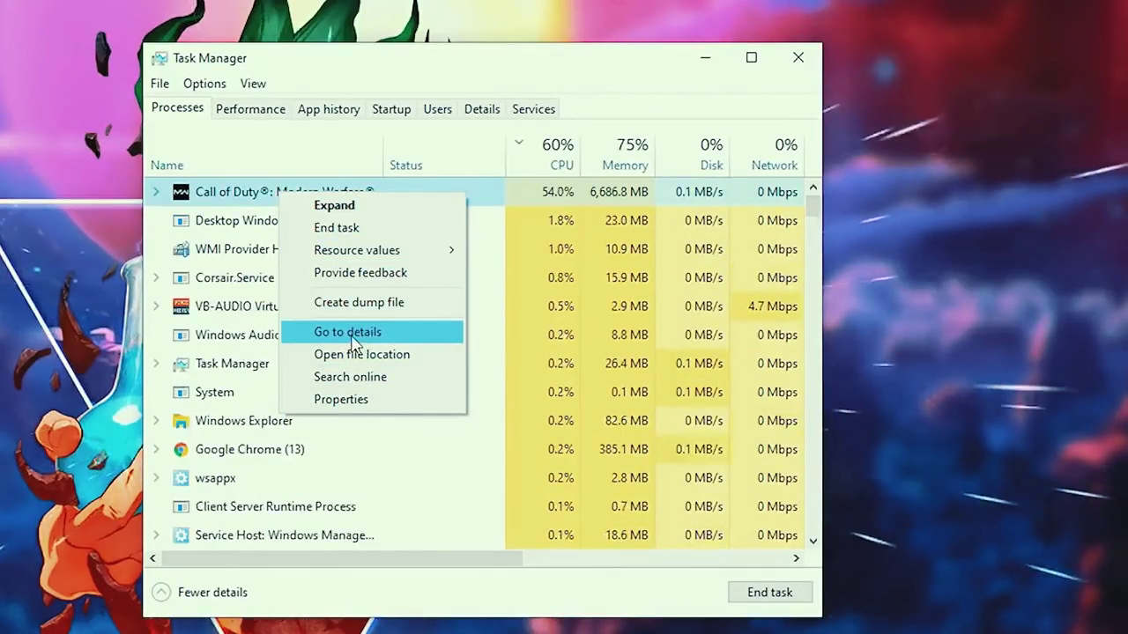
click(349, 334)
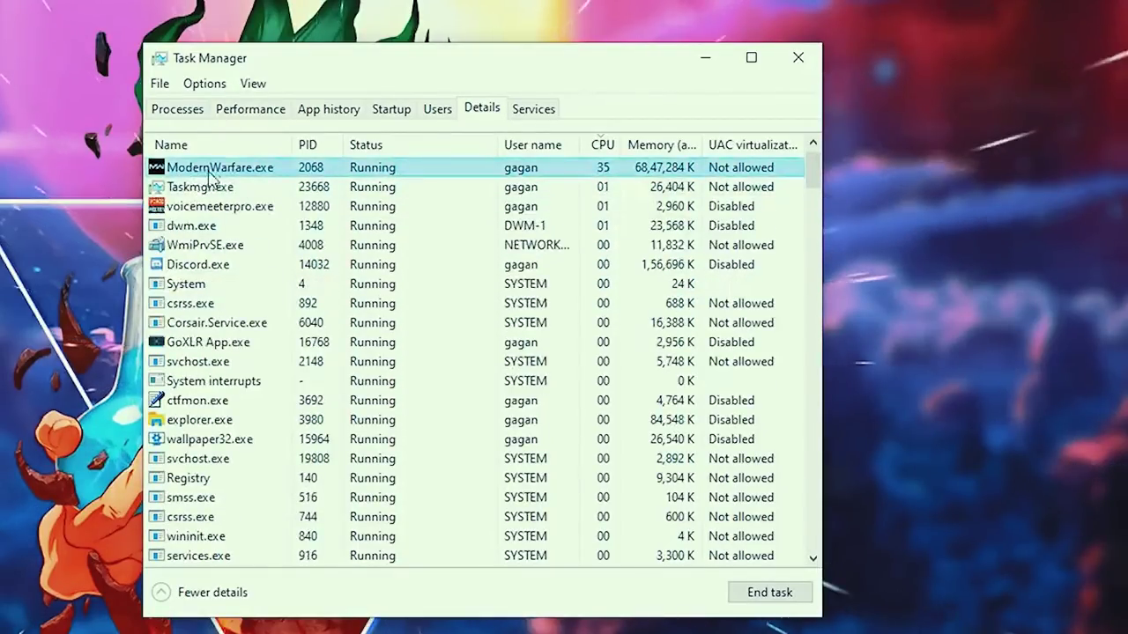
Step: Look at the priority levels offered for ModernWarfare.exe, dismiss them without choosing one and show the desktop
right_click(216, 173)
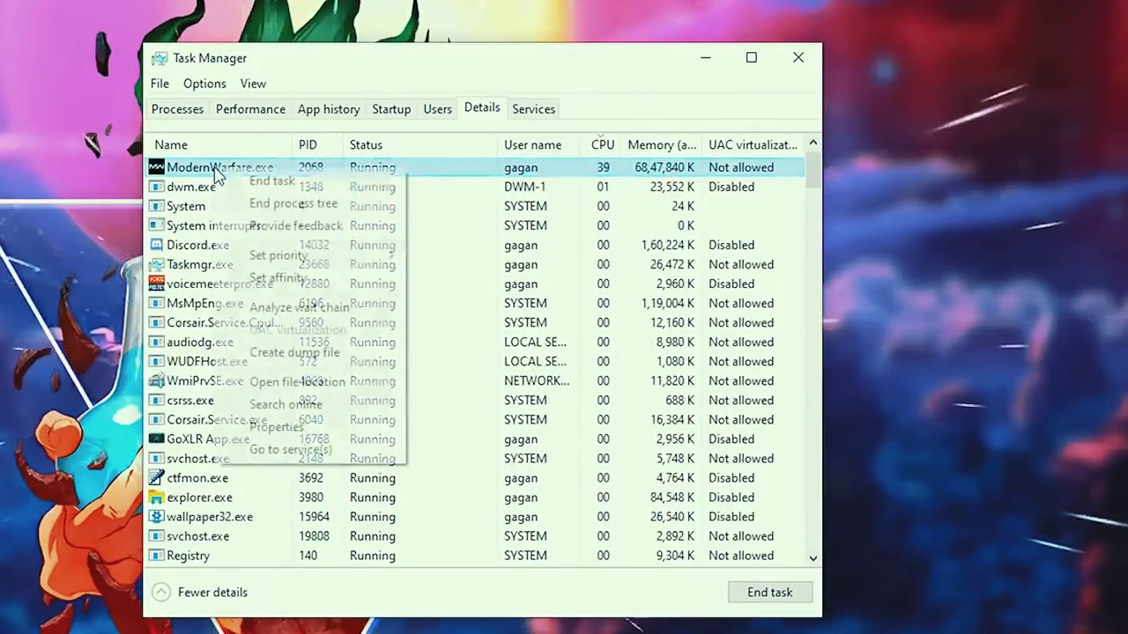
mouse_move(284, 262)
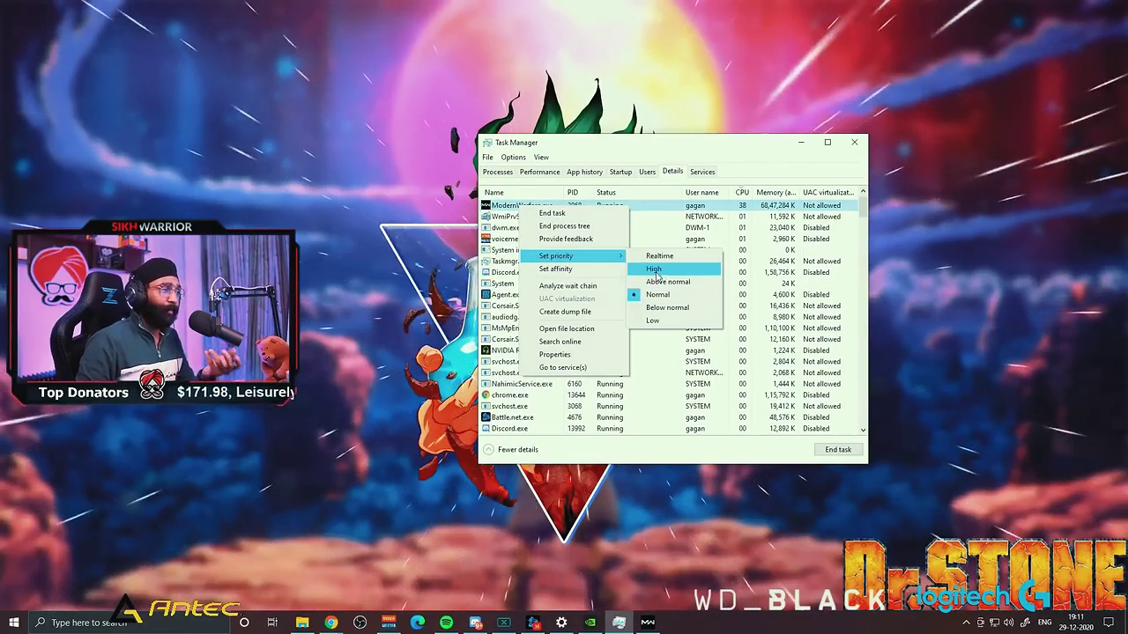
click(629, 536)
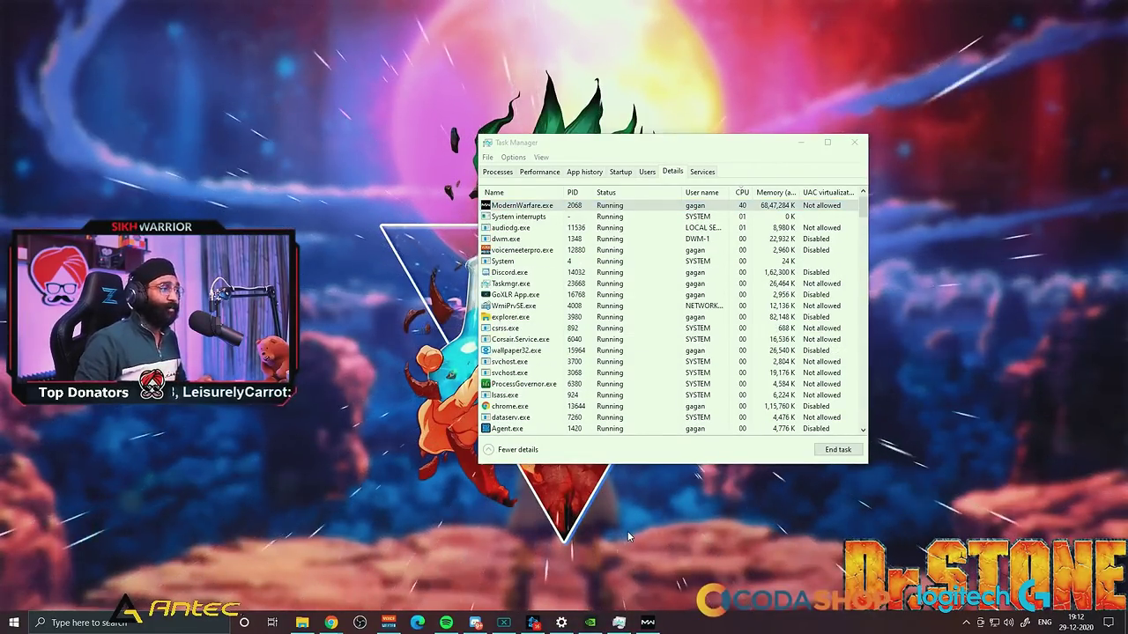
key(super+d)
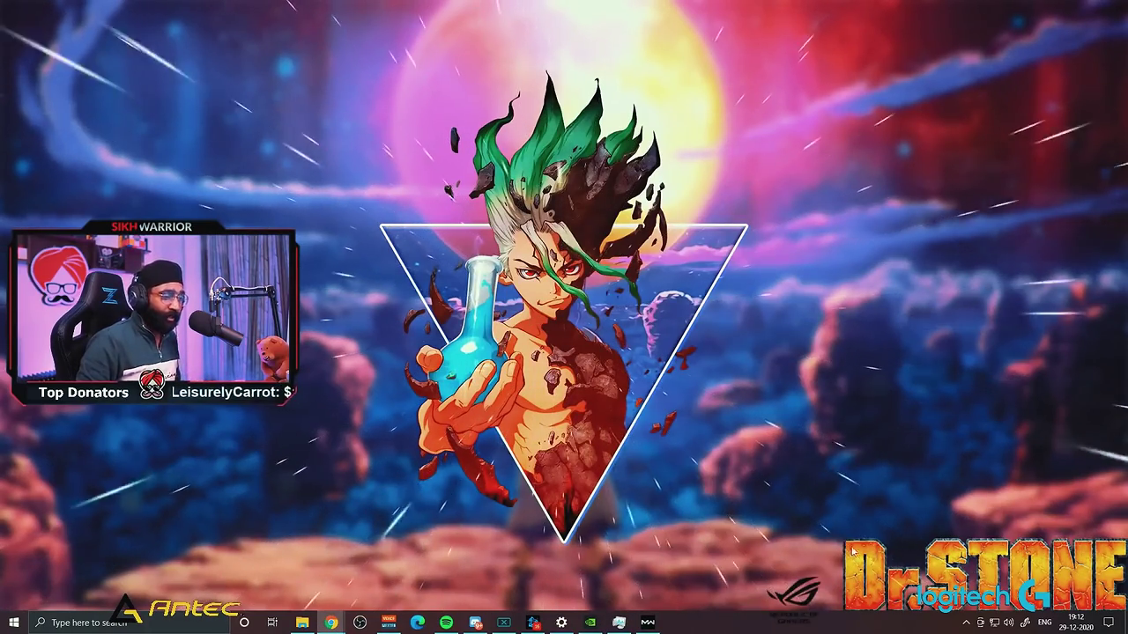
Step: Open Process Lasso, look at the permanent priority class choices for ModernWarfare.exe without changing them, and minimize the window
click(966, 622)
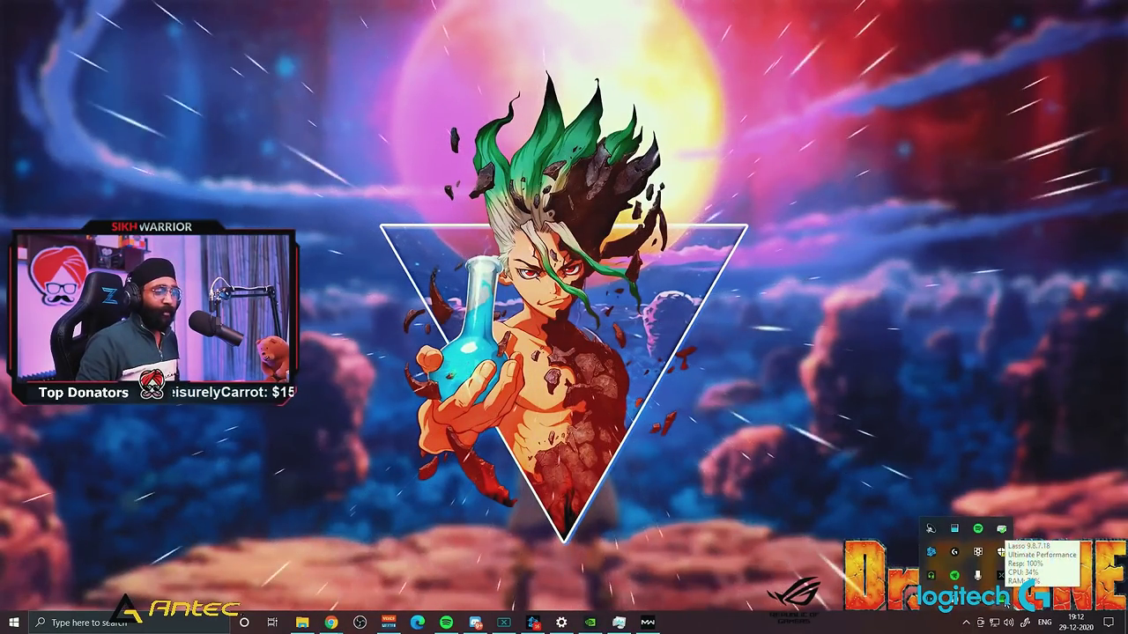
double_click(1001, 529)
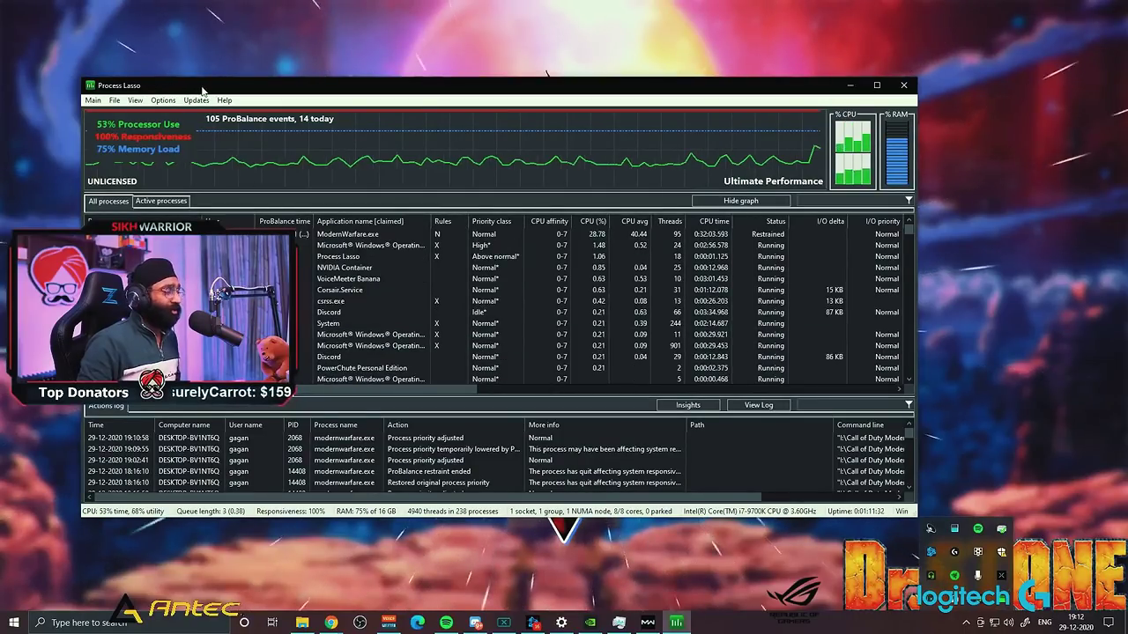
drag(157, 89, 267, 68)
right_click(263, 216)
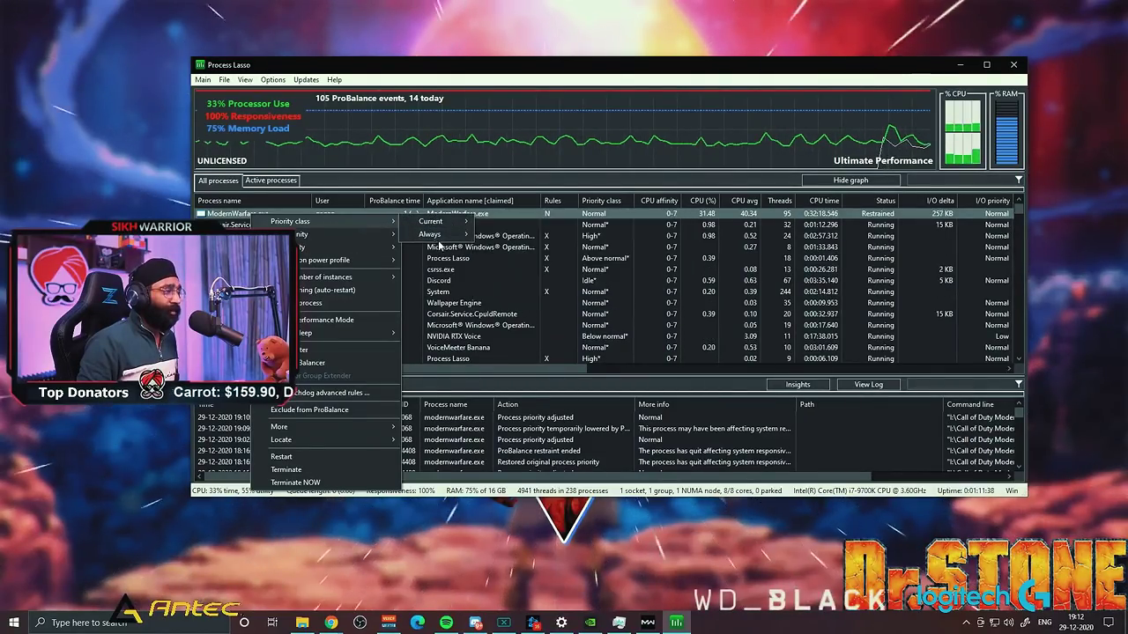
mouse_move(434, 236)
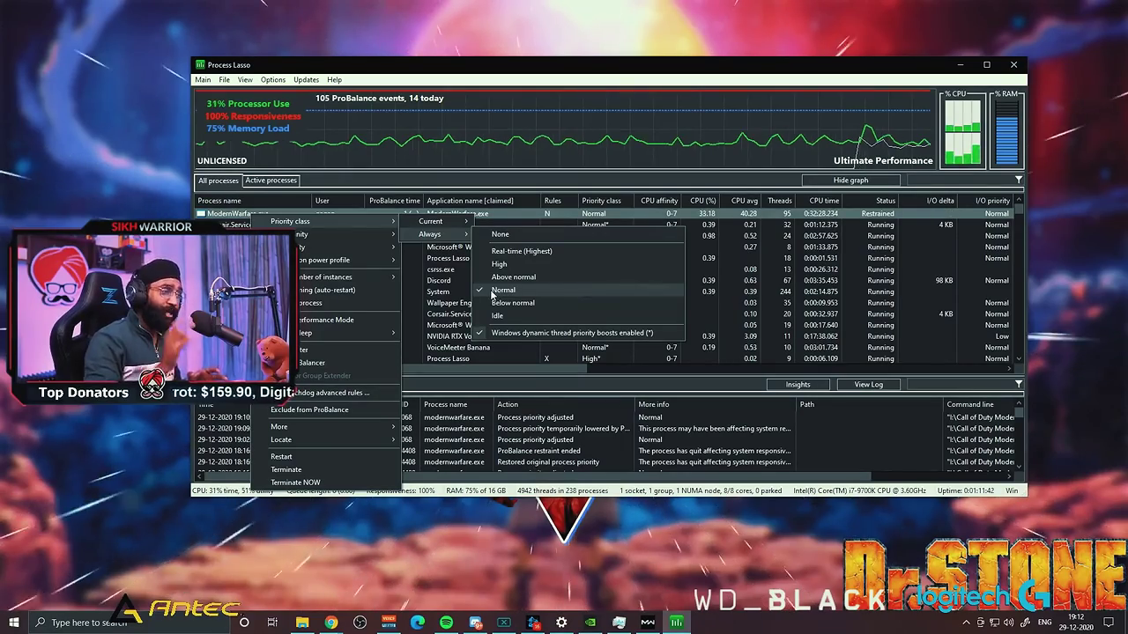
click(959, 64)
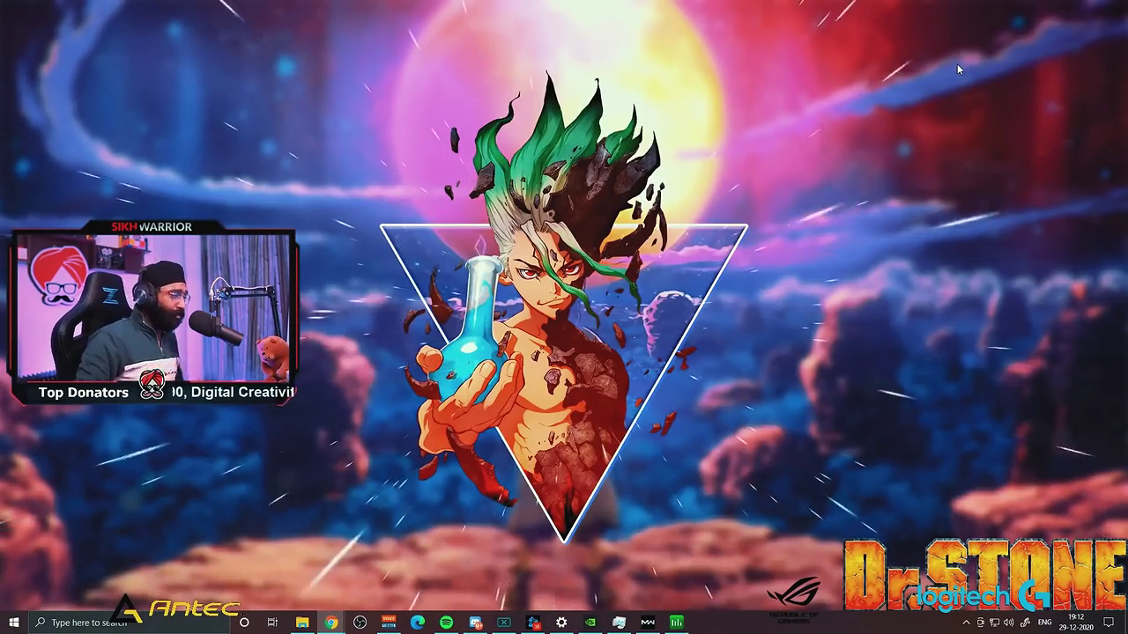
Step: Switch to the Battle.net launcher, check the additional command line arguments in the Call of Duty: Warzone game settings and close the settings
click(532, 622)
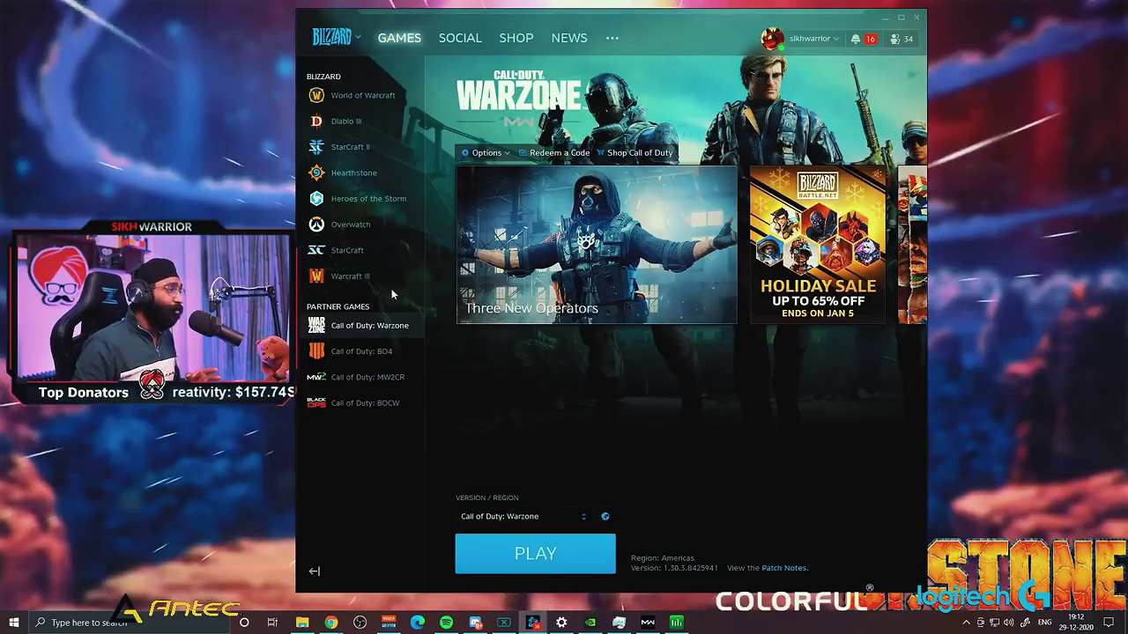
click(357, 39)
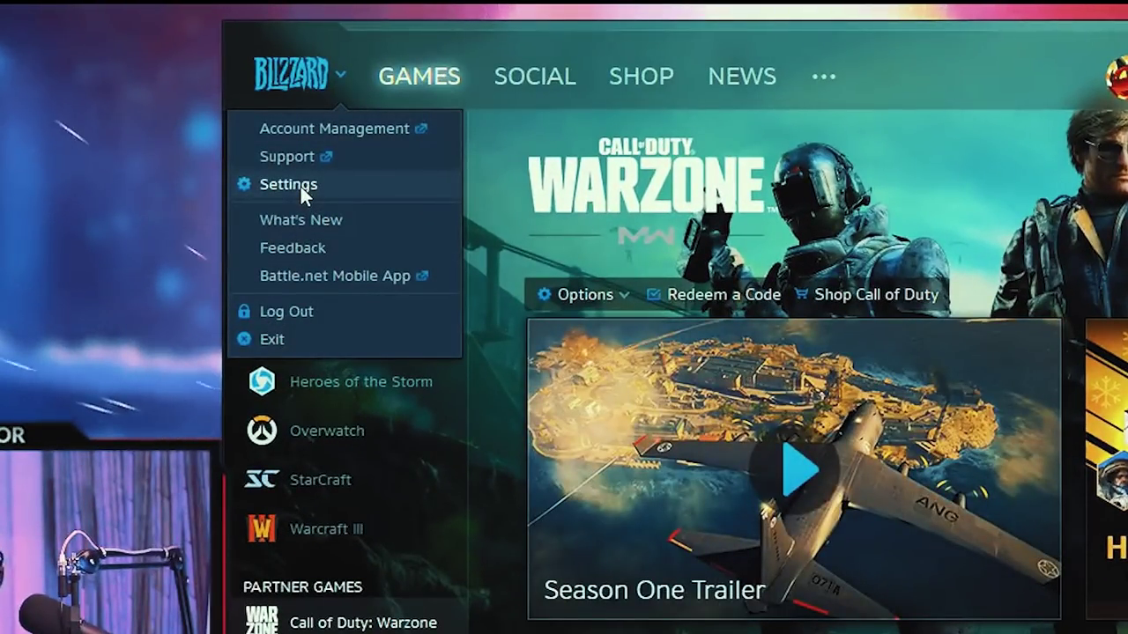
click(299, 184)
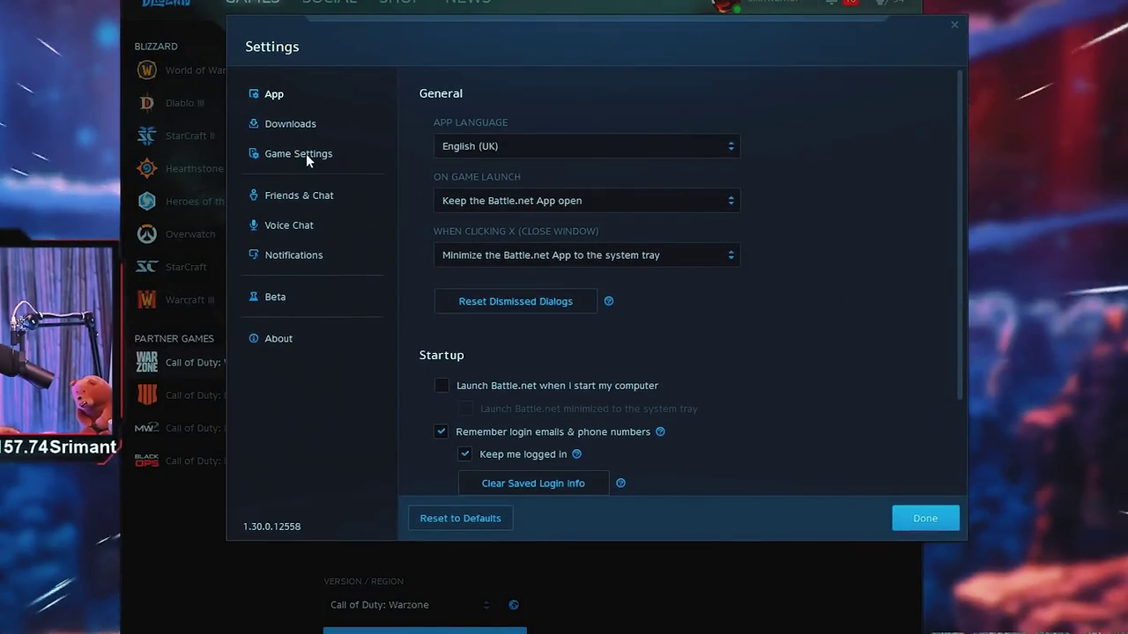
click(306, 154)
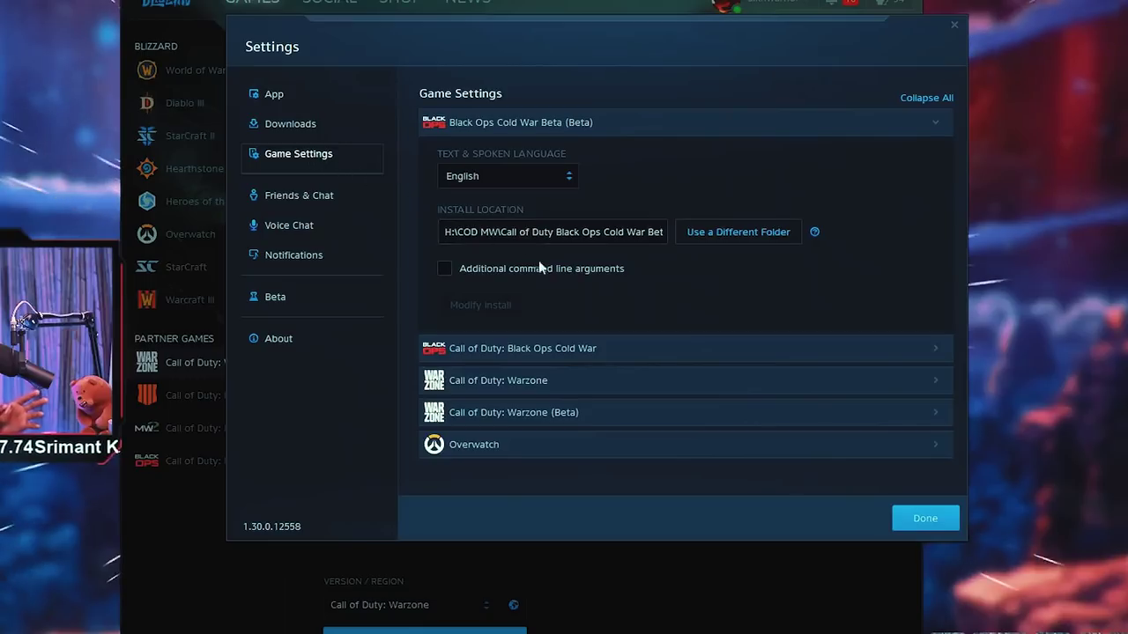
click(556, 382)
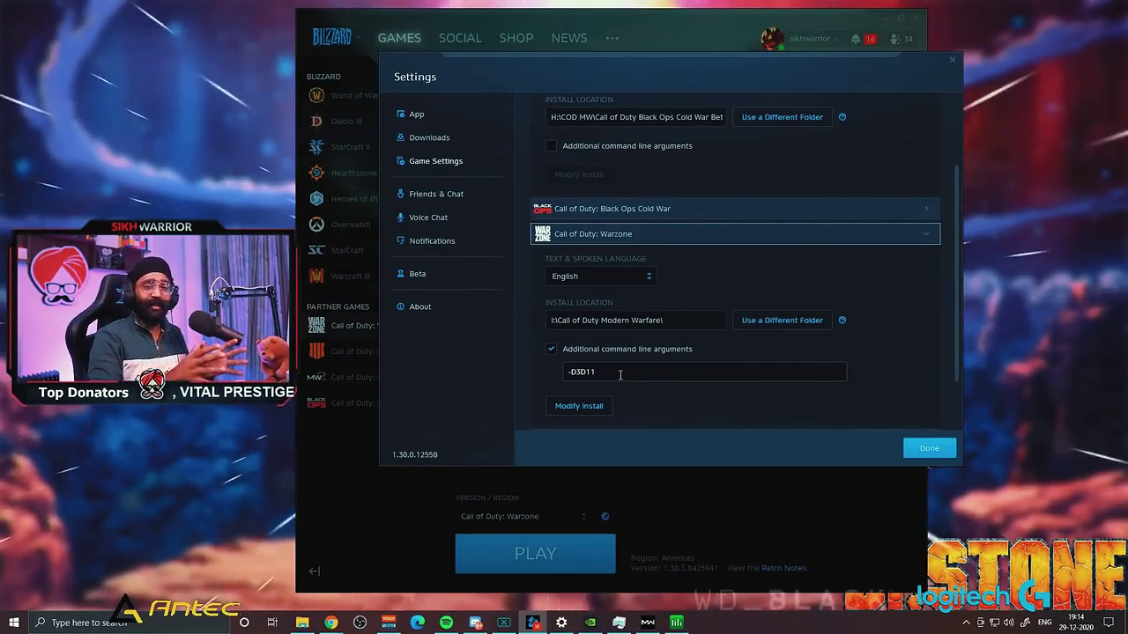
click(951, 60)
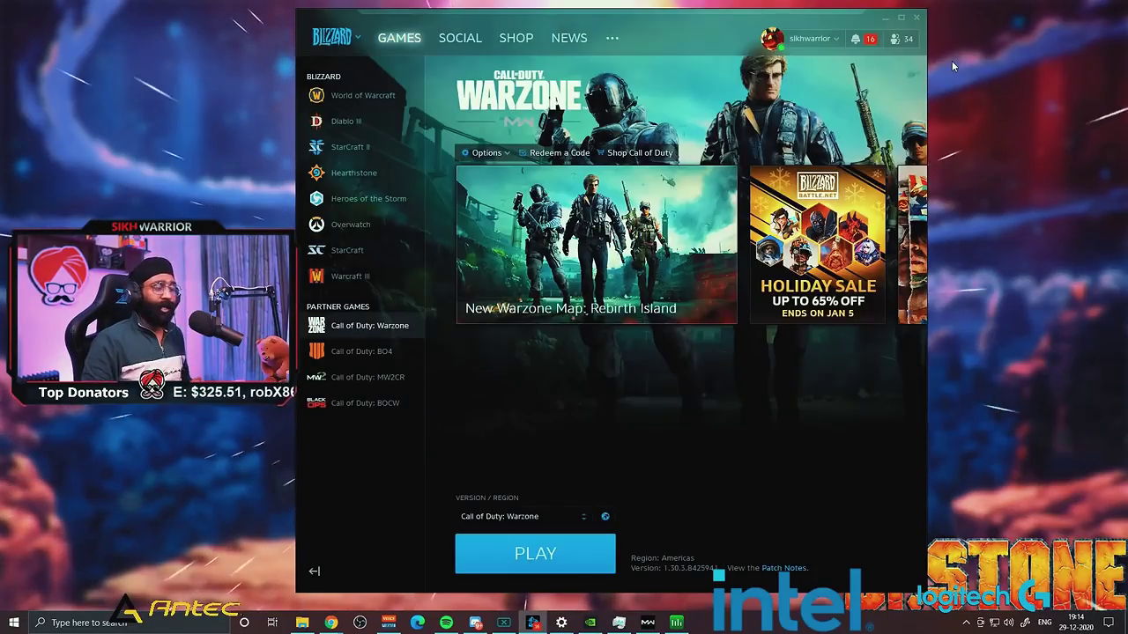